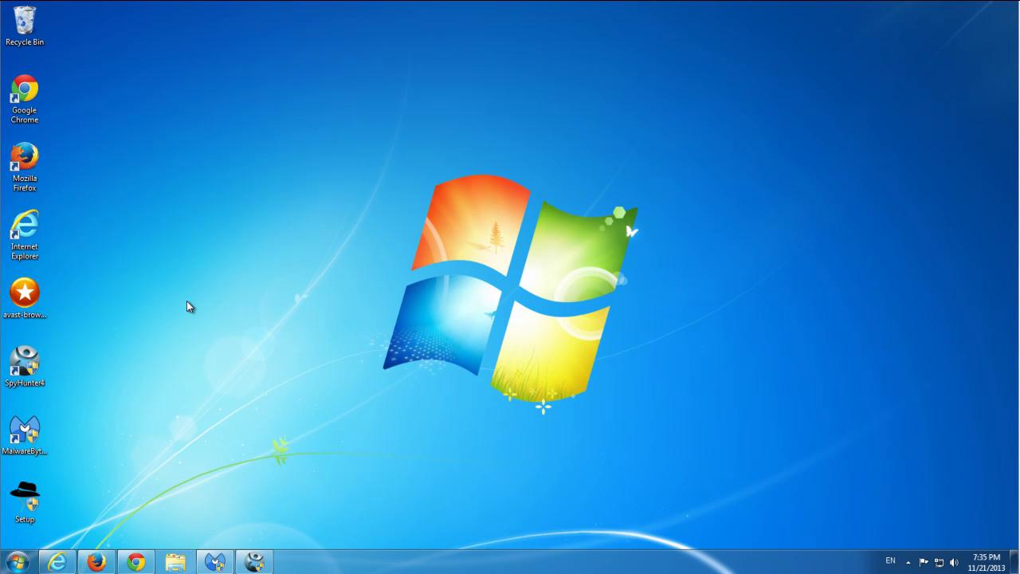
# Inspect the Spy Alert add-on in Internet Explorer's add-on manager.
pyautogui.click(24, 501)
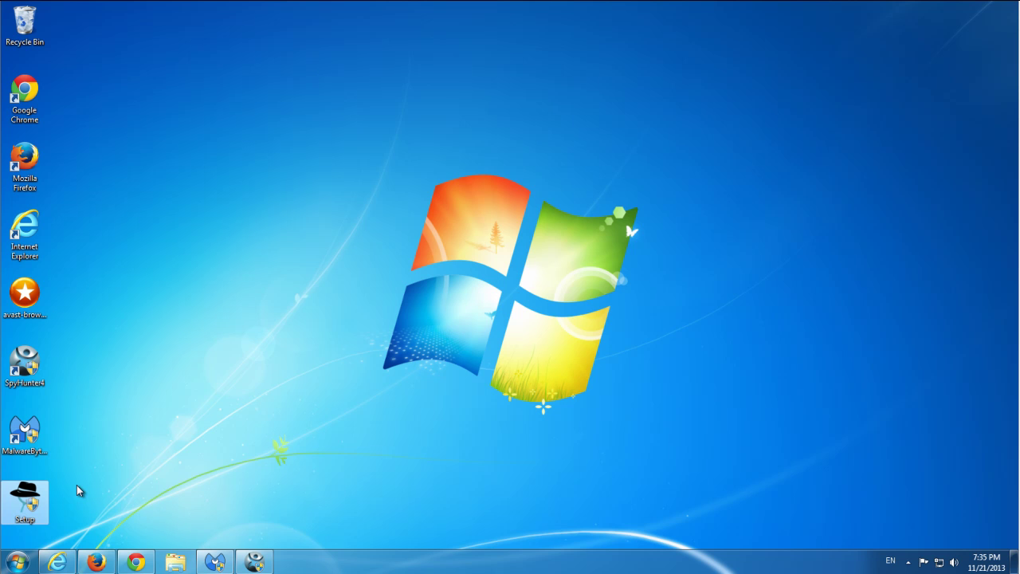
pyautogui.click(123, 396)
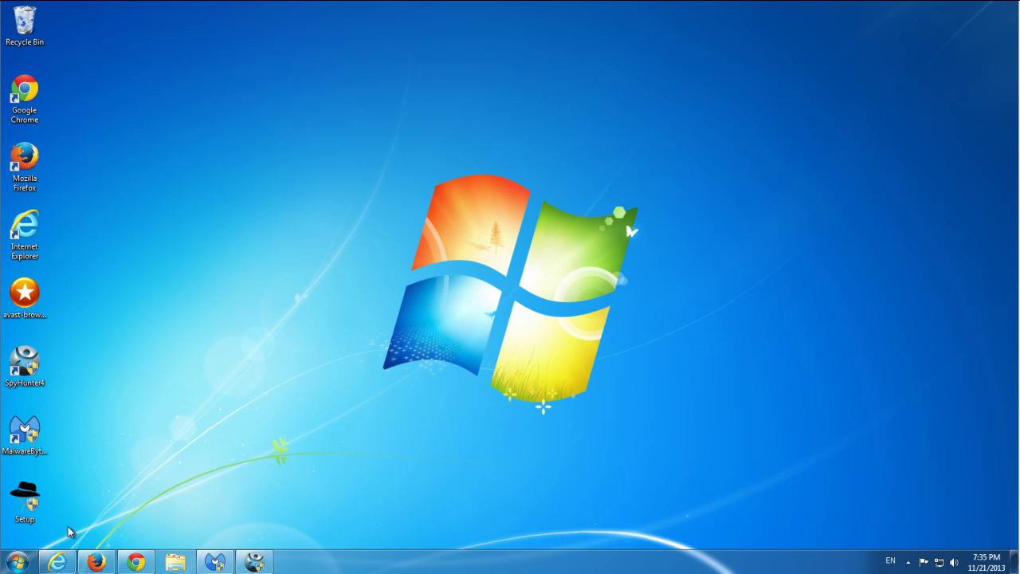
pyautogui.click(57, 562)
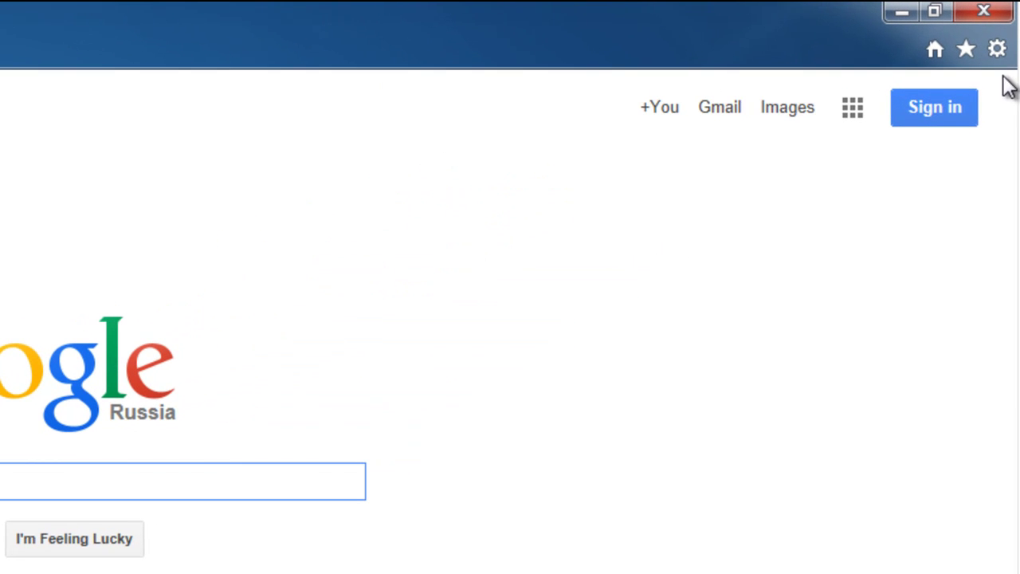
pyautogui.click(996, 49)
pyautogui.click(836, 257)
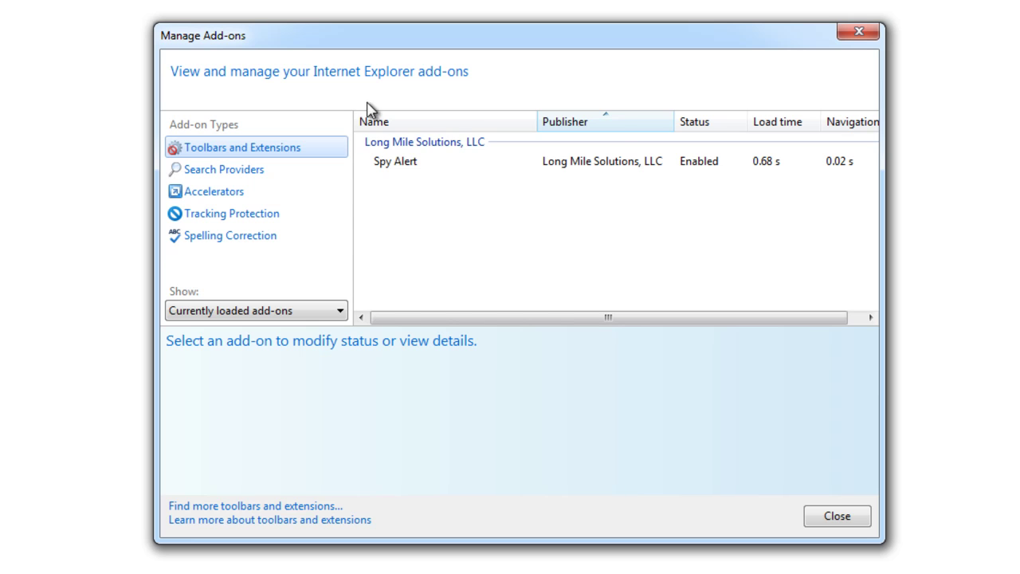
pyautogui.click(398, 164)
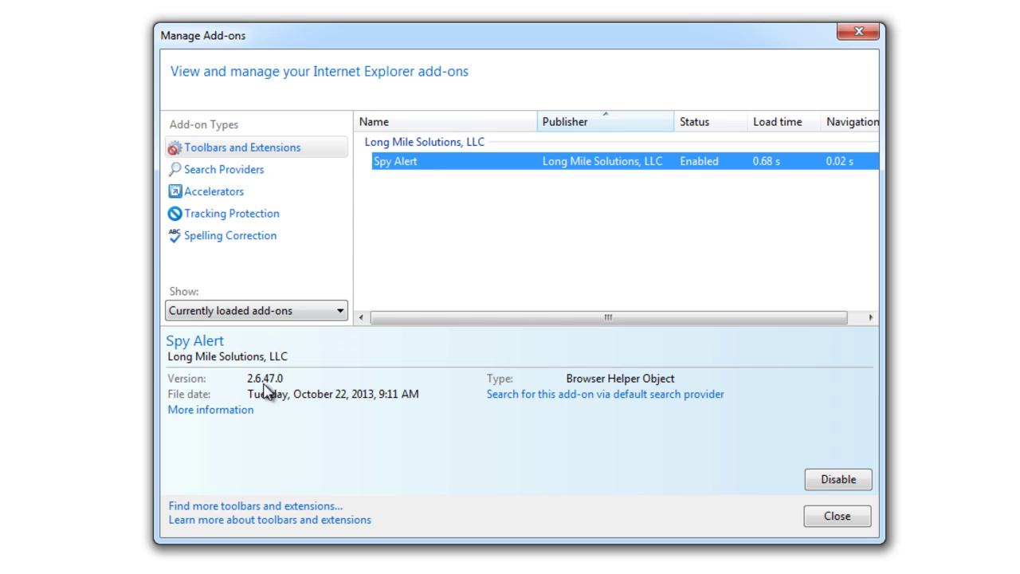
pyautogui.click(858, 35)
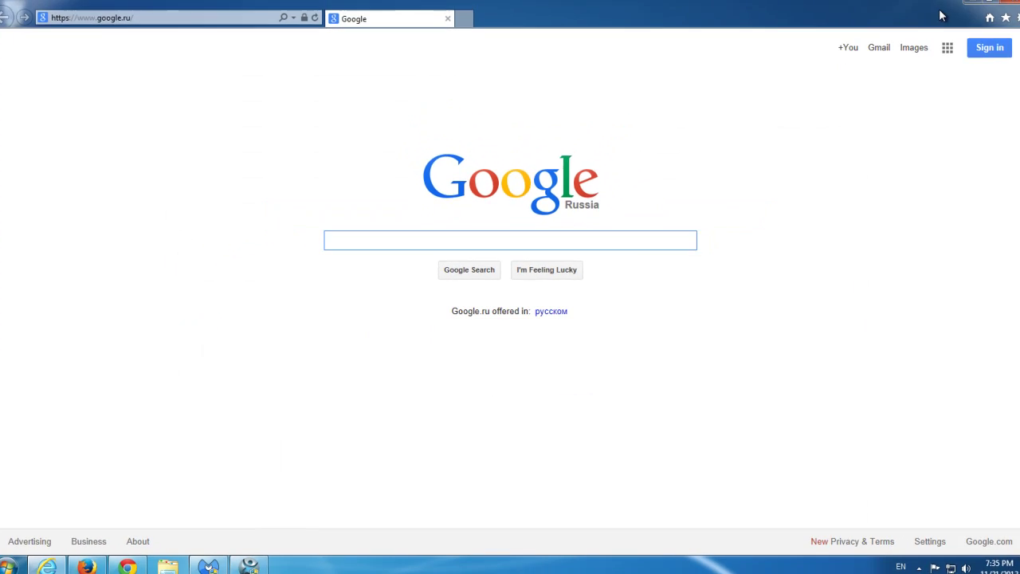
# Inspect the Spy Alert extension in Firefox and review Chrome's extensions page.
pyautogui.click(964, 5)
pyautogui.click(94, 563)
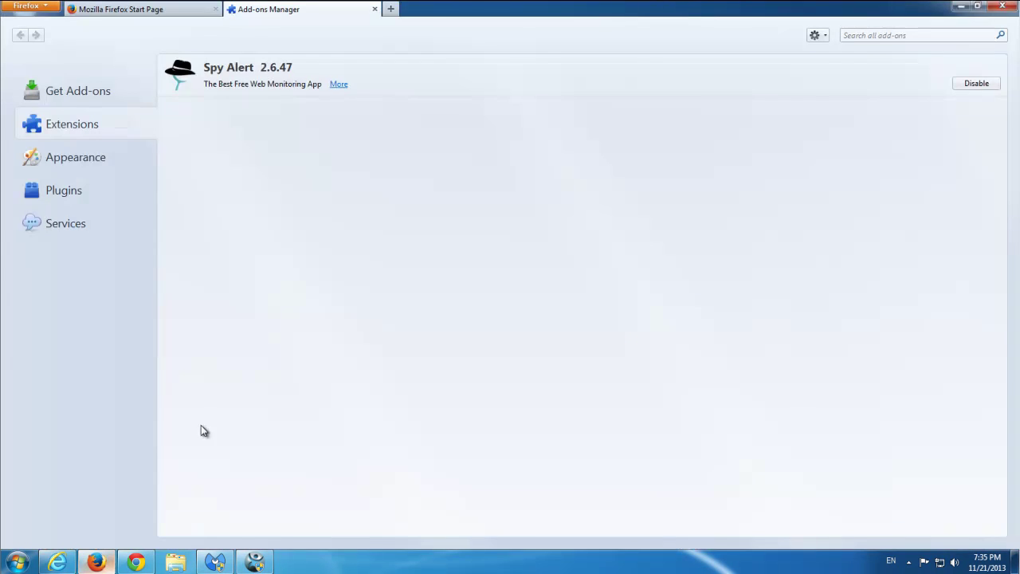
pyautogui.click(224, 76)
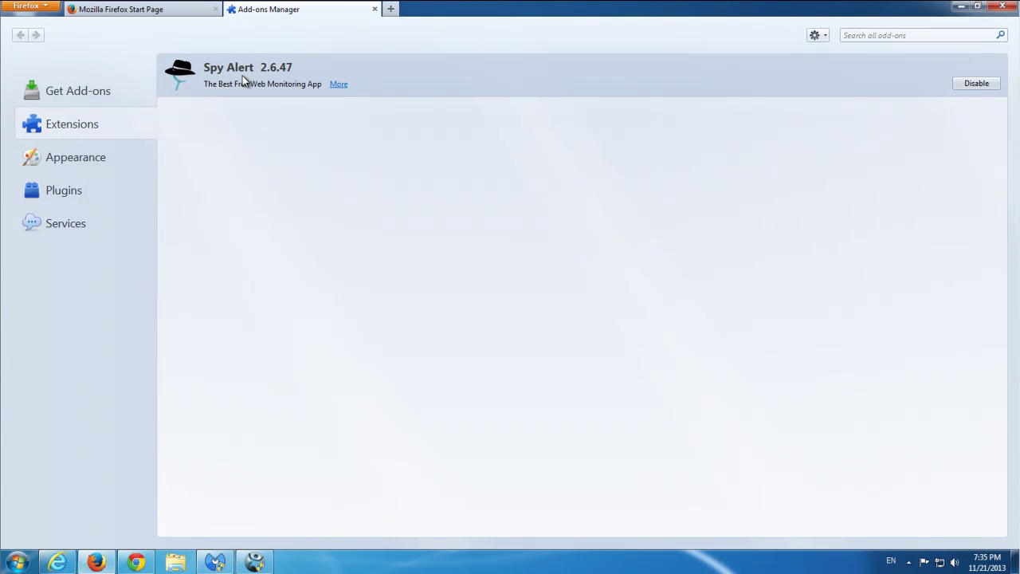
pyautogui.click(961, 5)
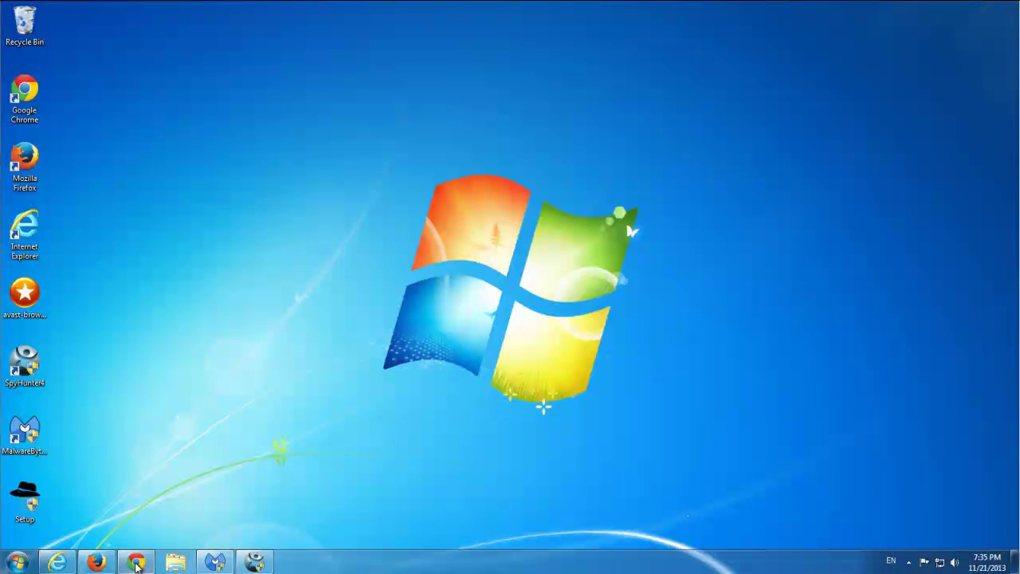
pyautogui.click(137, 562)
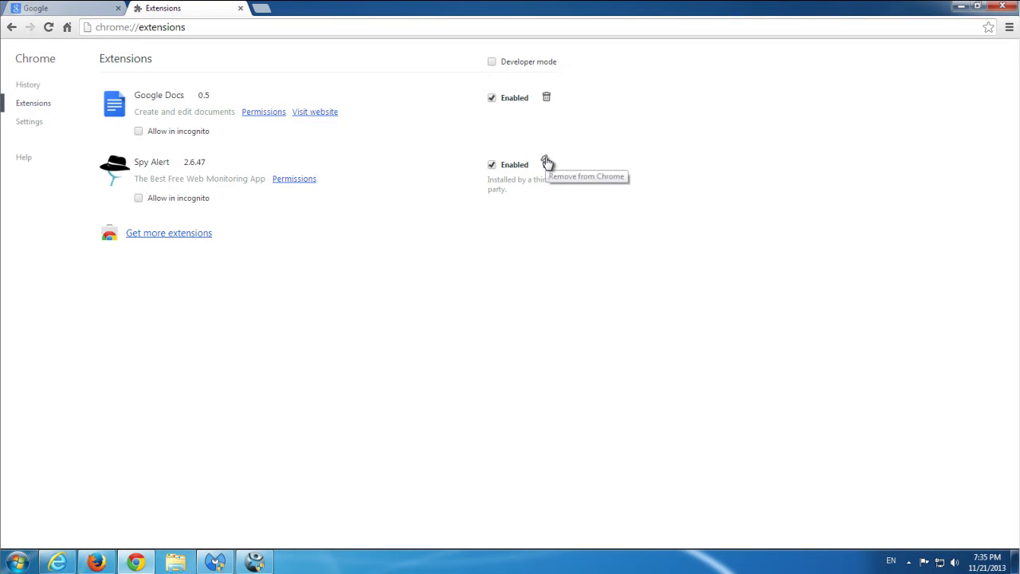
pyautogui.click(961, 7)
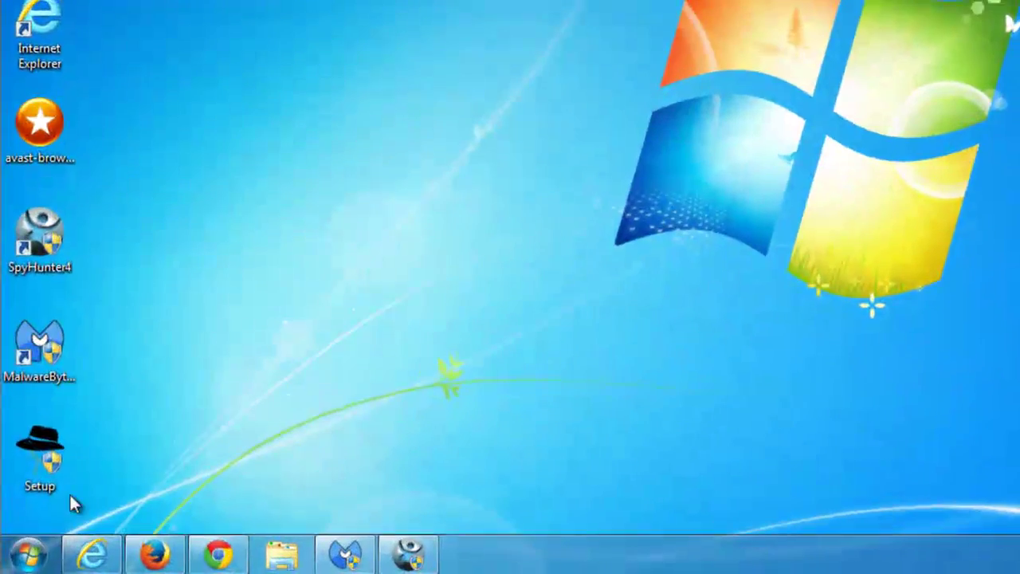
# Select Spy Alert (Long Mile Solutions, 2.6.47) in Control Panel's Programs and Features.
pyautogui.click(28, 554)
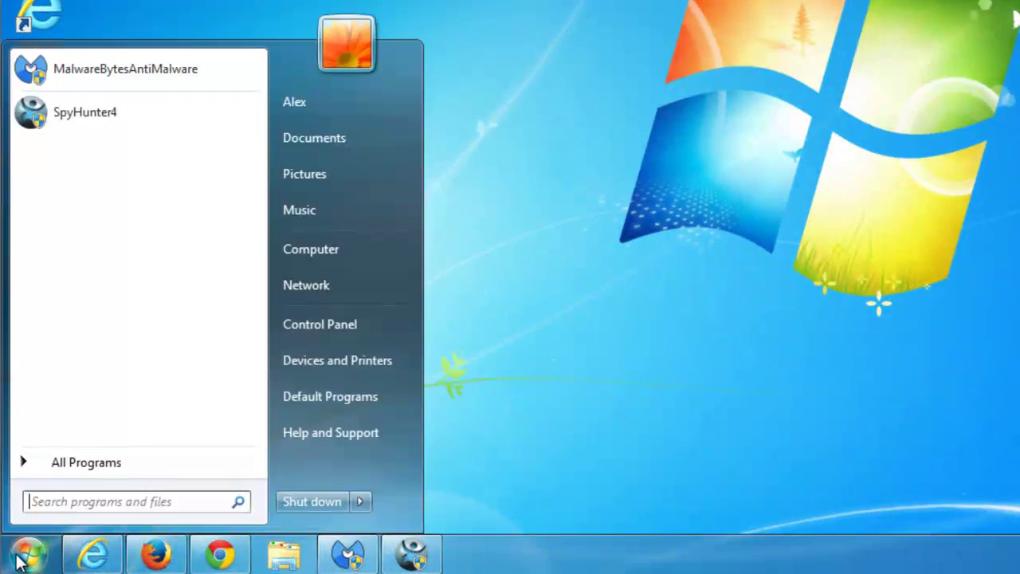
pyautogui.click(317, 326)
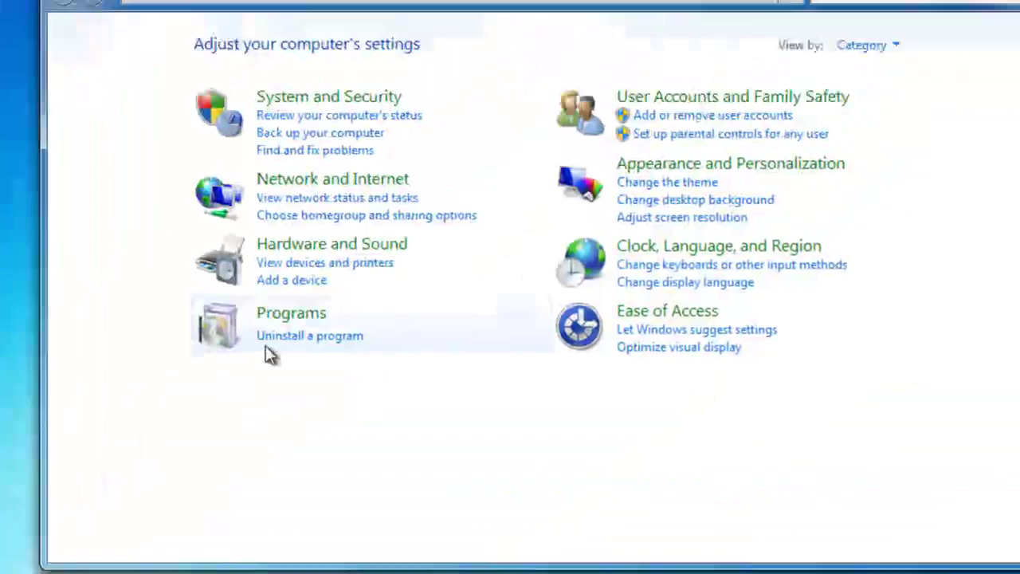
pyautogui.click(231, 372)
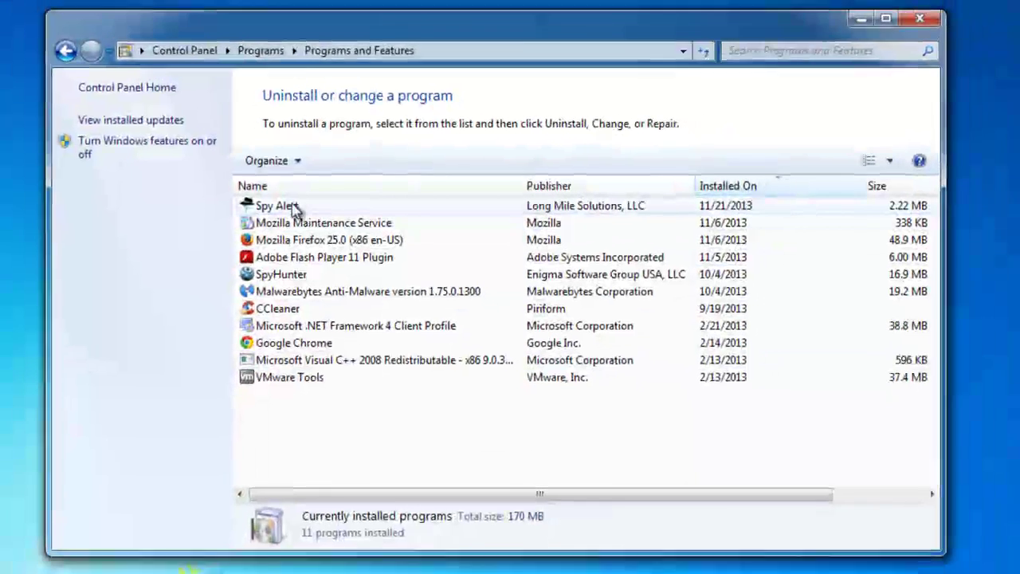
pyautogui.click(295, 206)
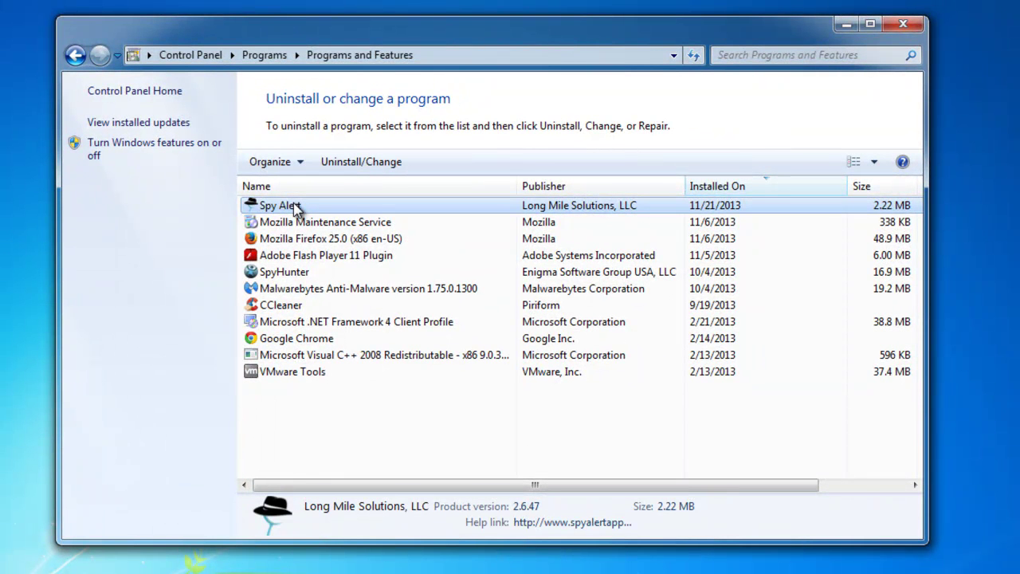
# Launch the Spy Alert uninstaller, close Firefox with its tabs, and reselect Spy Alert.
pyautogui.doubleClick(294, 206)
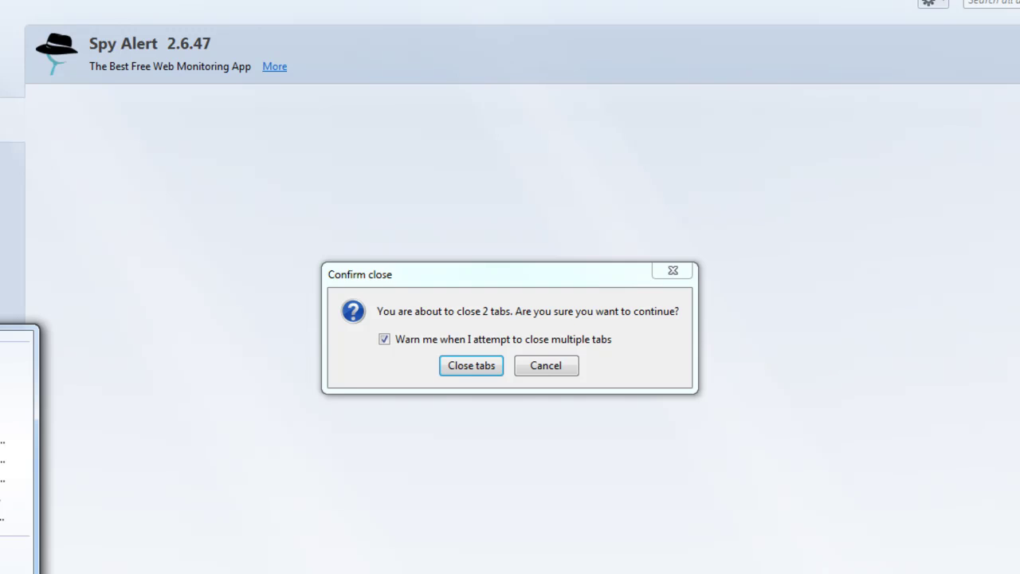
pyautogui.click(470, 366)
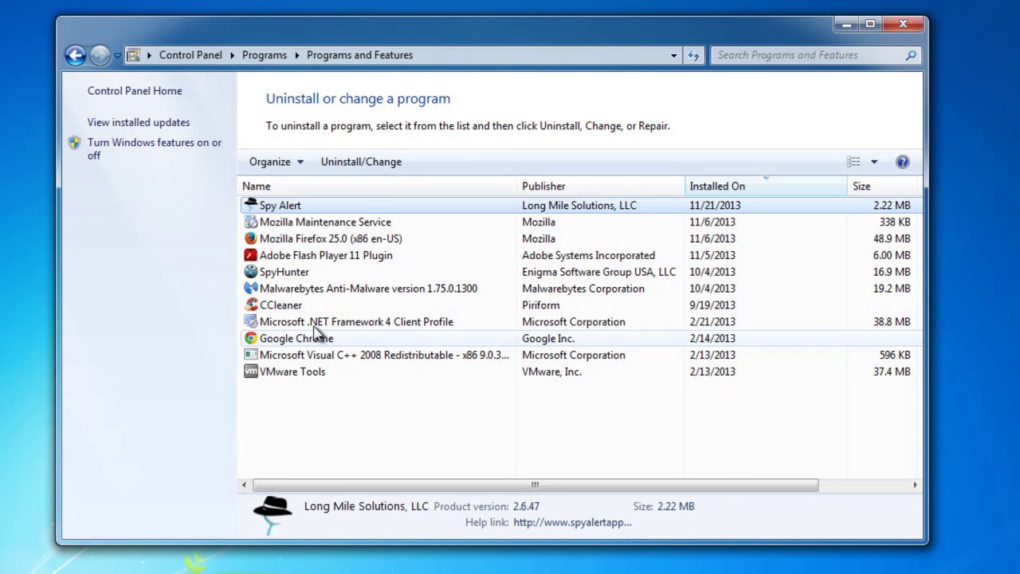
pyautogui.click(302, 238)
pyautogui.click(295, 205)
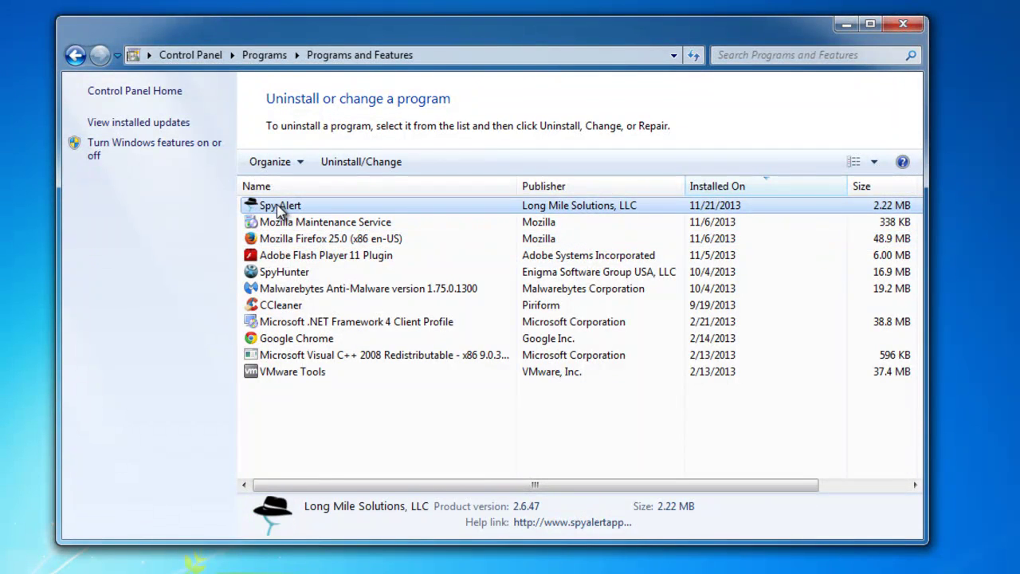
# Run the Spy Alert uninstall wizard, removing C:\ProgramData\SpyAlert, through to Finish.
pyautogui.click(355, 161)
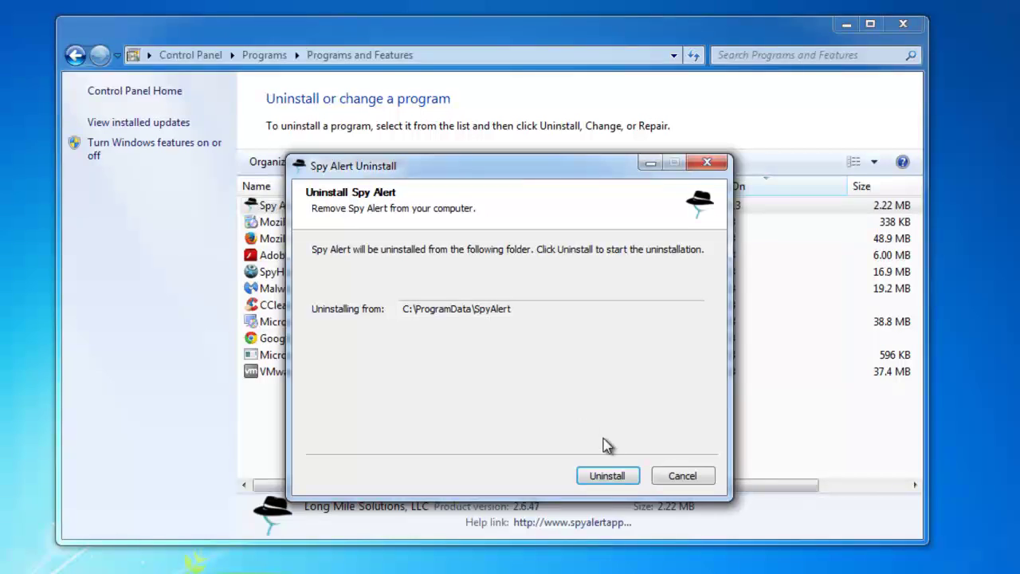
pyautogui.click(610, 476)
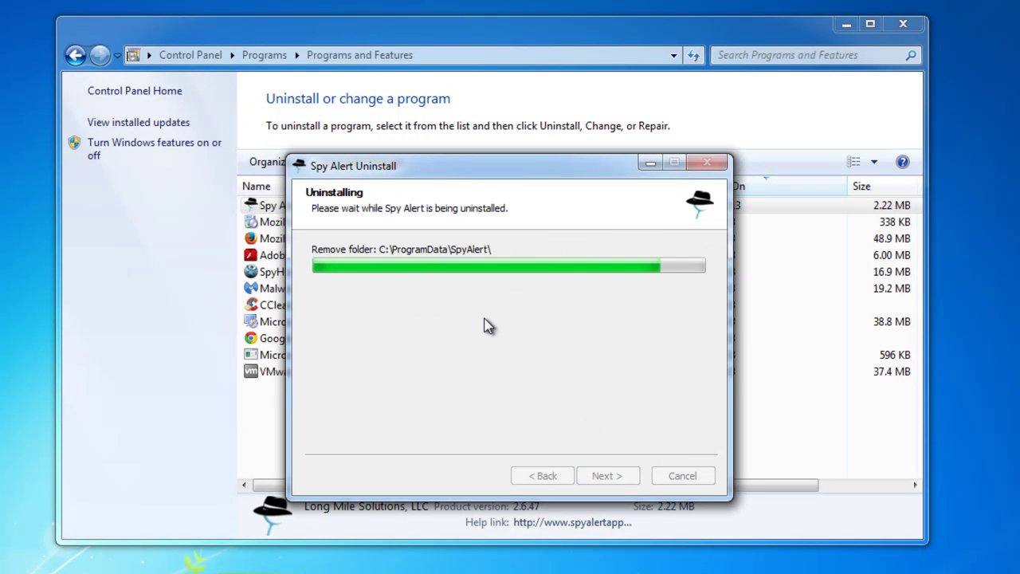
pyautogui.click(606, 475)
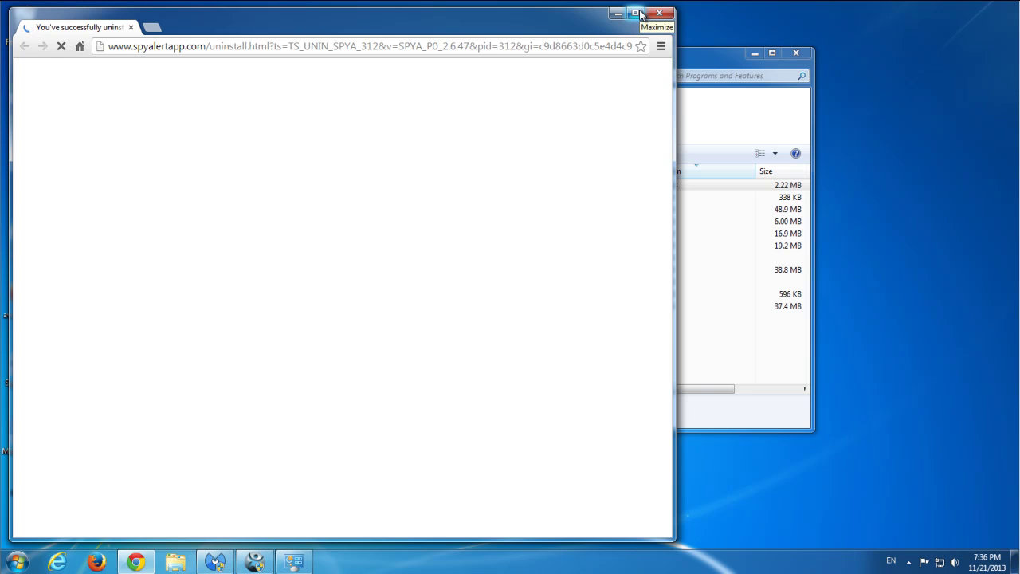
# Read Chrome's maximized uninstall-confirmation page, close Chrome, and review the remaining programs.
pyautogui.click(635, 13)
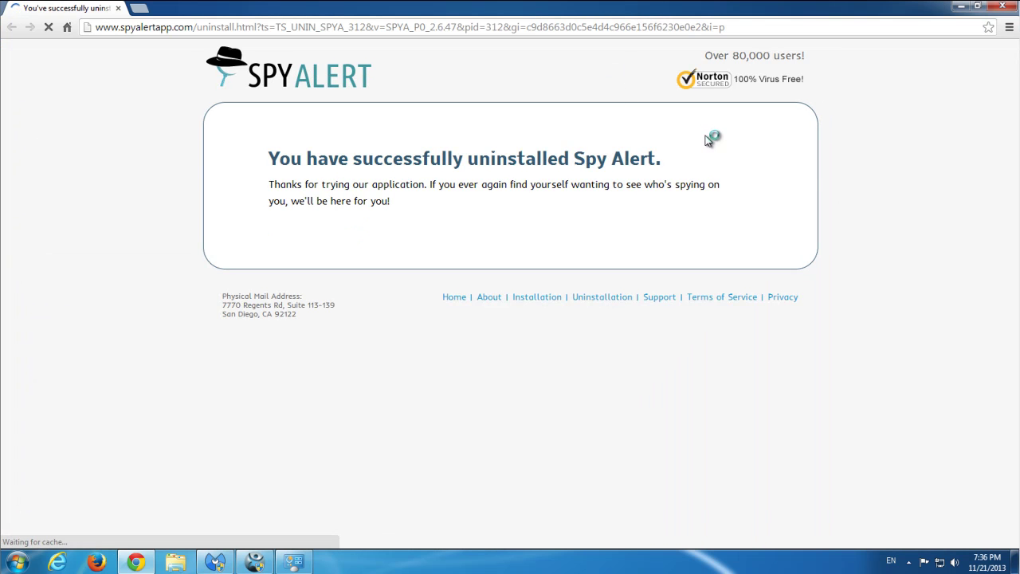
pyautogui.click(1001, 8)
pyautogui.click(284, 358)
pyautogui.click(268, 342)
pyautogui.click(283, 310)
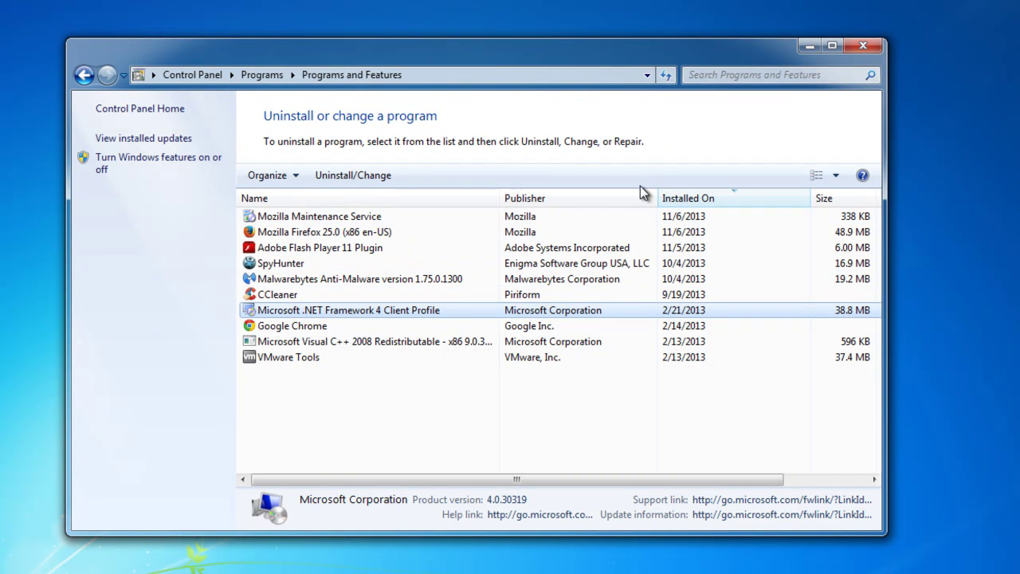
pyautogui.click(347, 198)
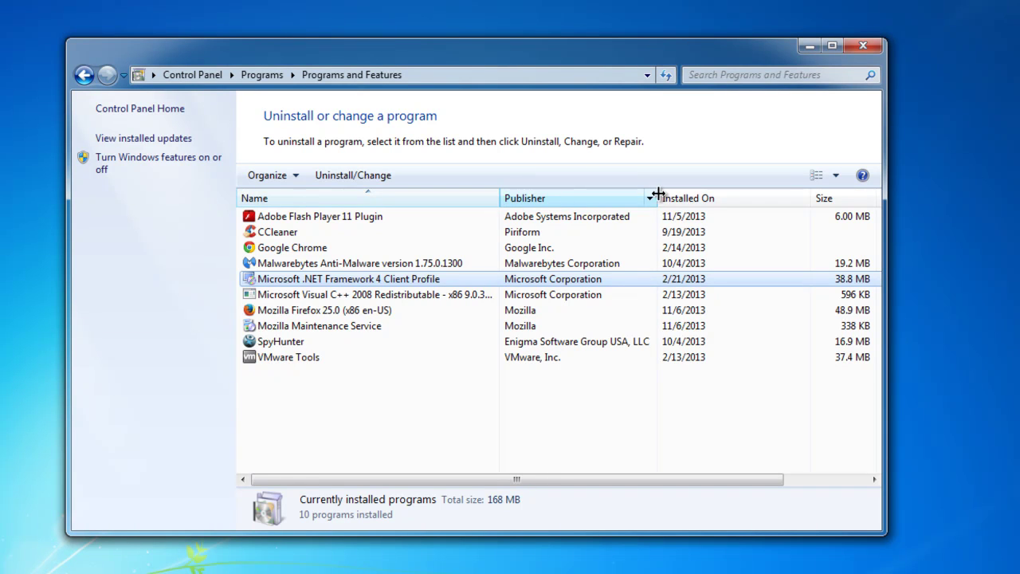
pyautogui.click(726, 205)
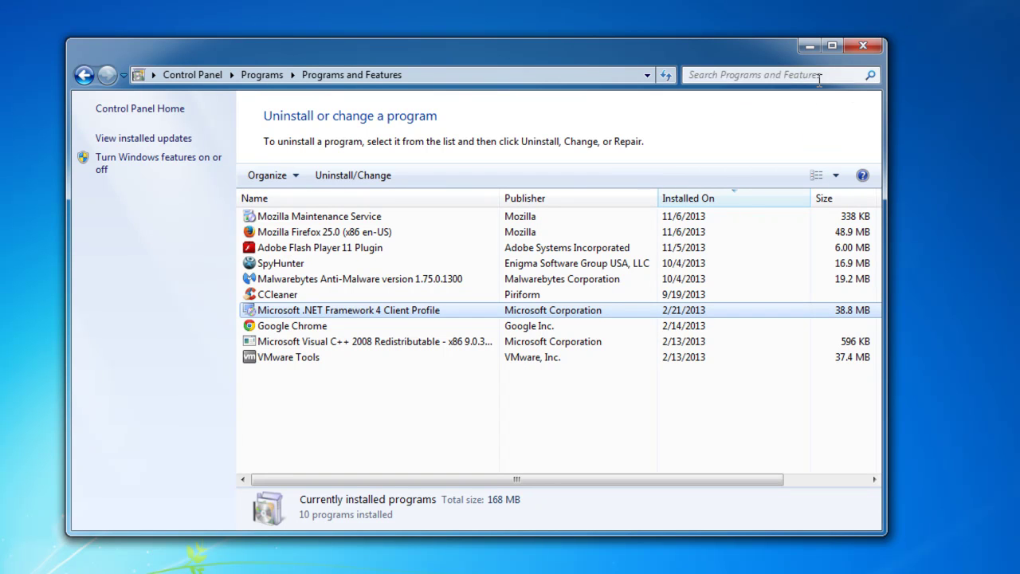
# Run avast Browser Cleanup as administrator and let it scan the browsers.
pyautogui.click(864, 45)
pyautogui.rightClick(91, 251)
pyautogui.click(135, 297)
pyautogui.rightClick(22, 285)
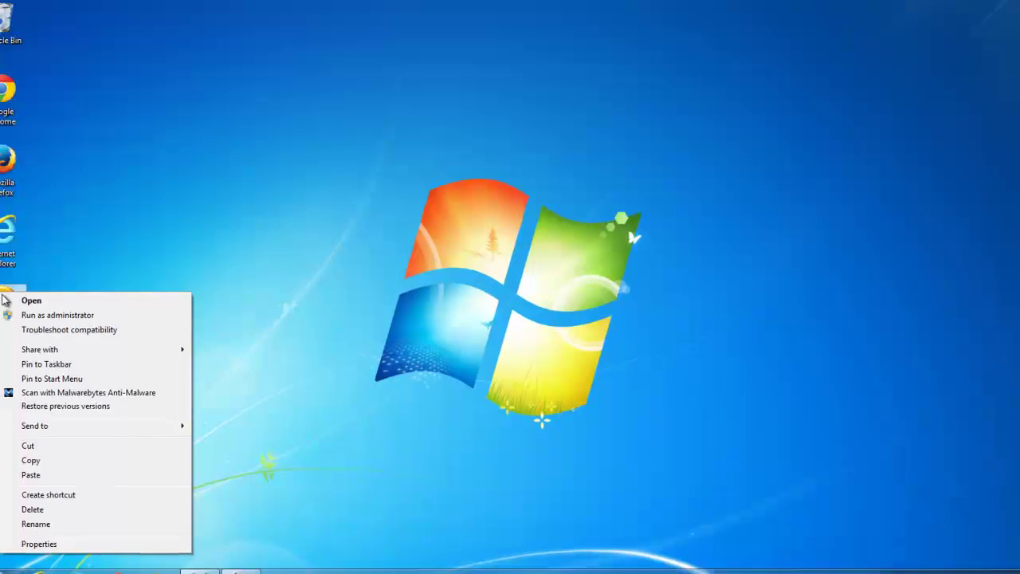
pyautogui.click(68, 306)
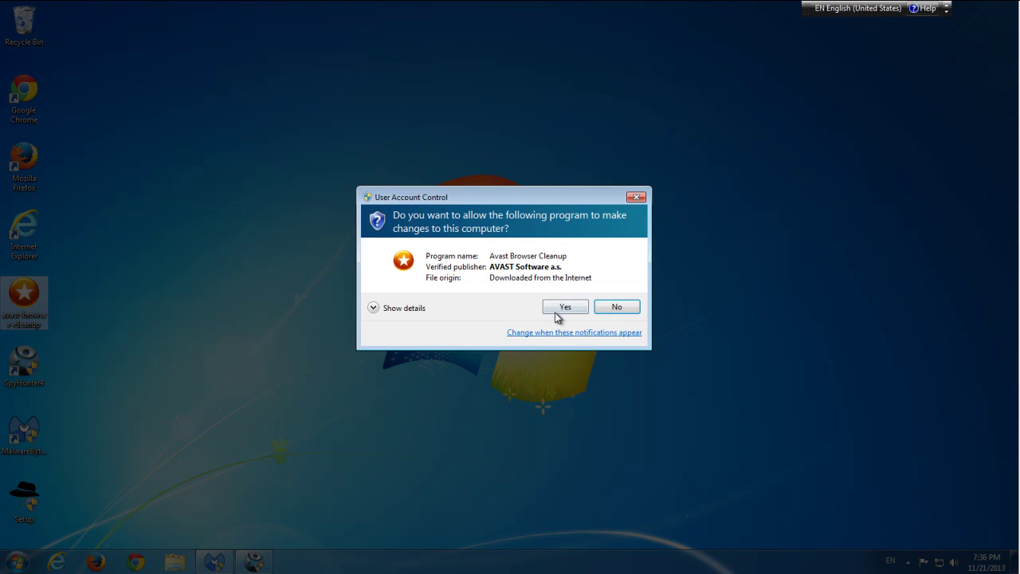
pyautogui.click(555, 310)
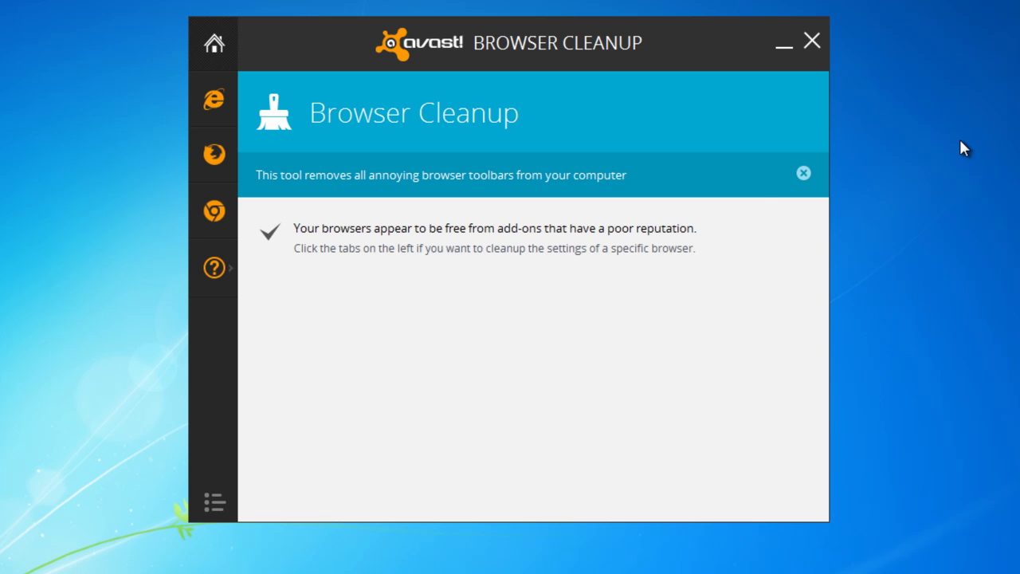
# Review Browser Cleanup's Chrome, Firefox and Internet Explorer add-on lists, confirming each is empty.
pyautogui.click(213, 211)
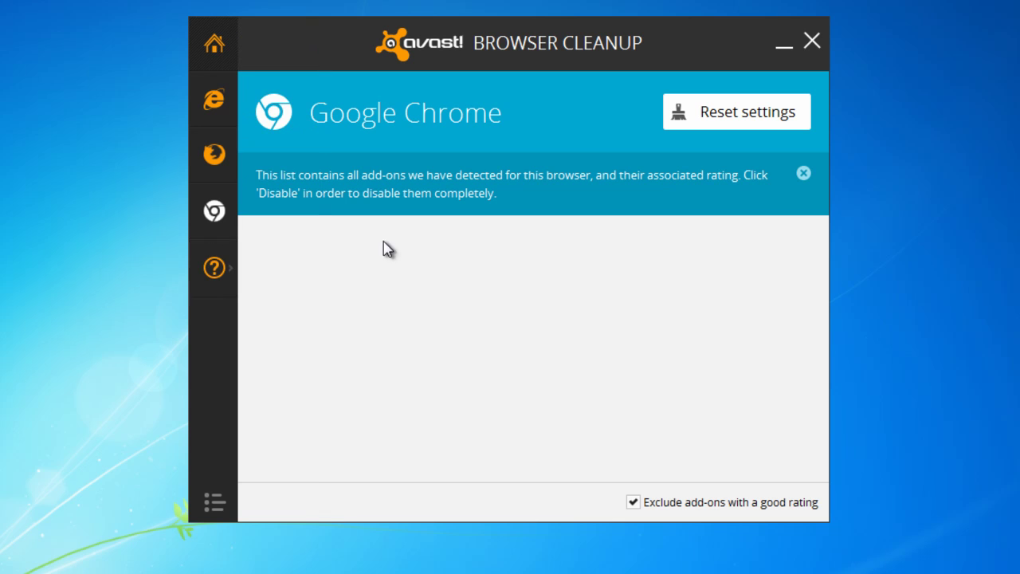
pyautogui.click(803, 173)
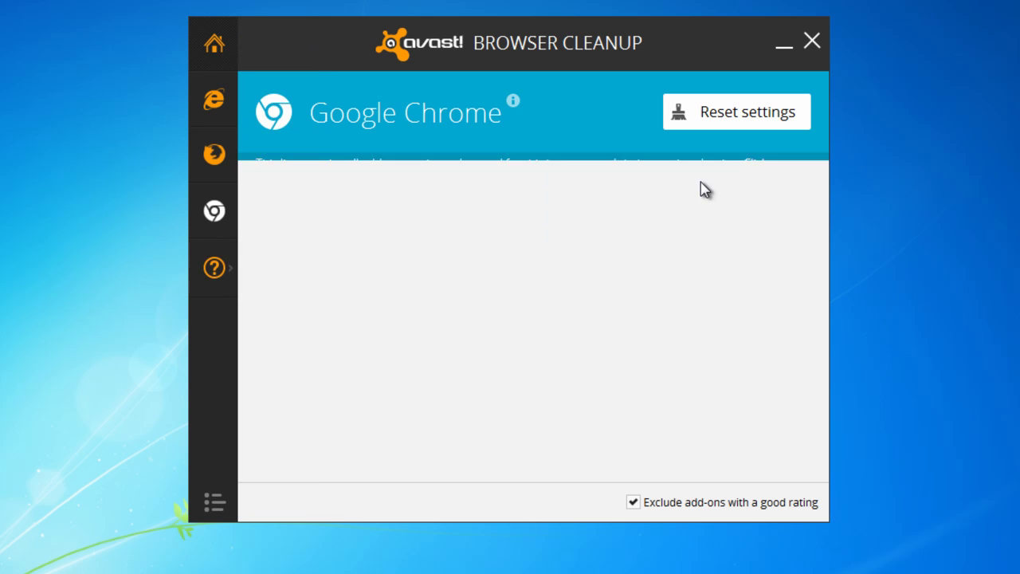
pyautogui.click(215, 154)
pyautogui.click(801, 173)
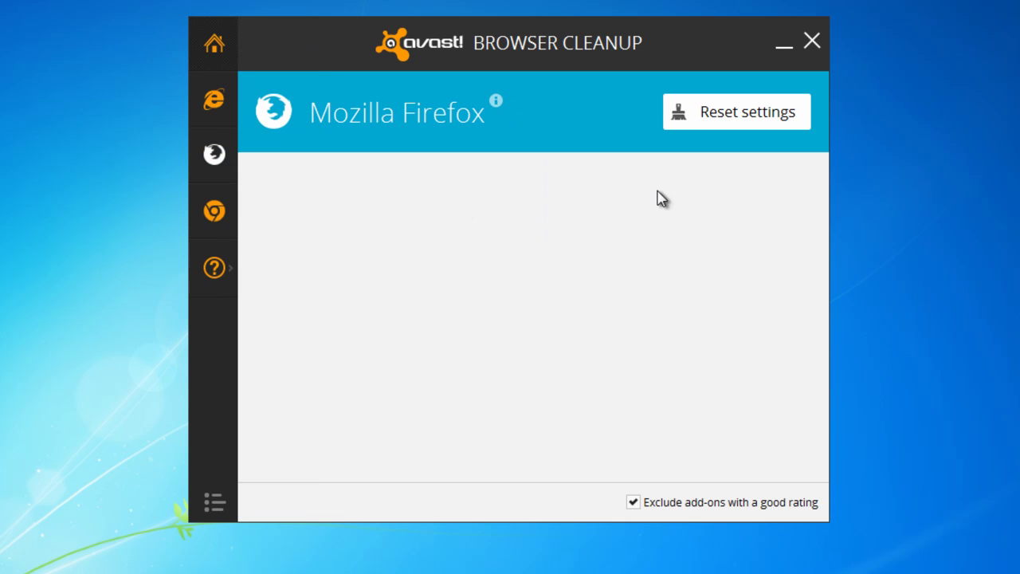
pyautogui.click(214, 267)
pyautogui.click(222, 213)
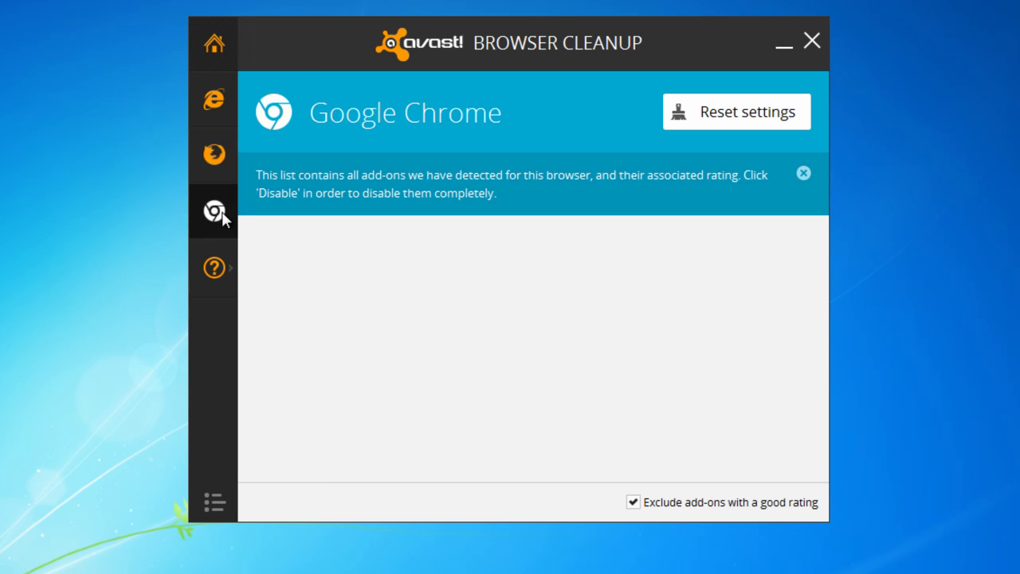
pyautogui.click(213, 104)
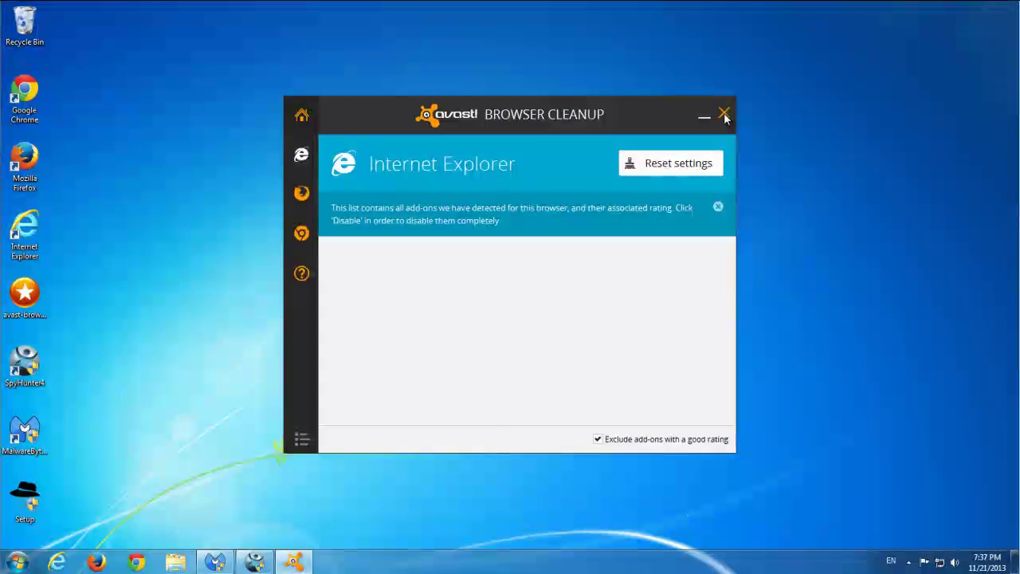
# Close Browser Cleanup and refresh the desktop.
pyautogui.click(720, 117)
pyautogui.rightClick(239, 183)
pyautogui.click(264, 219)
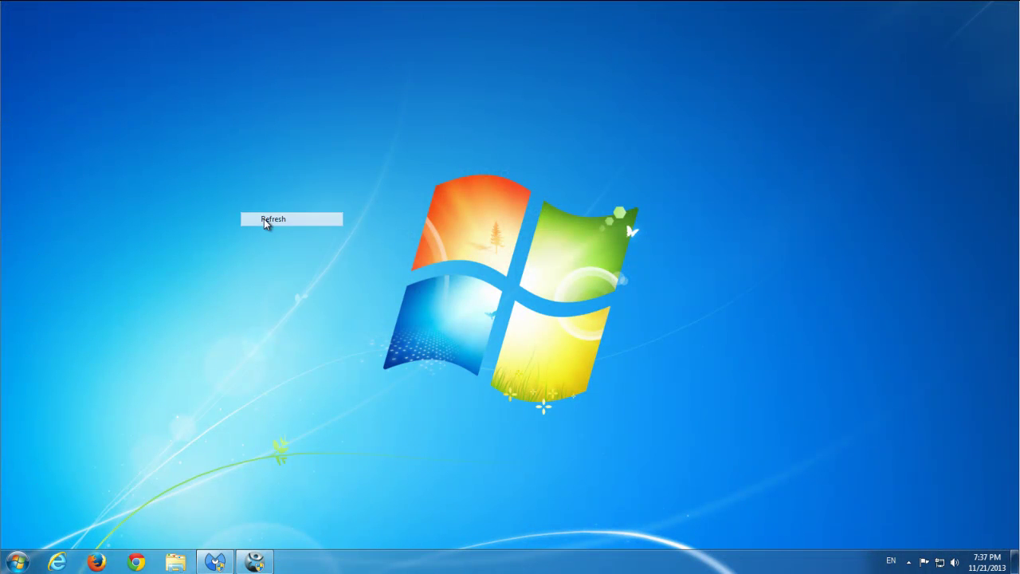
# Confirm Internet Explorer's add-on manager lists no toolbars or extensions, then close IE.
pyautogui.click(59, 563)
pyautogui.click(605, 30)
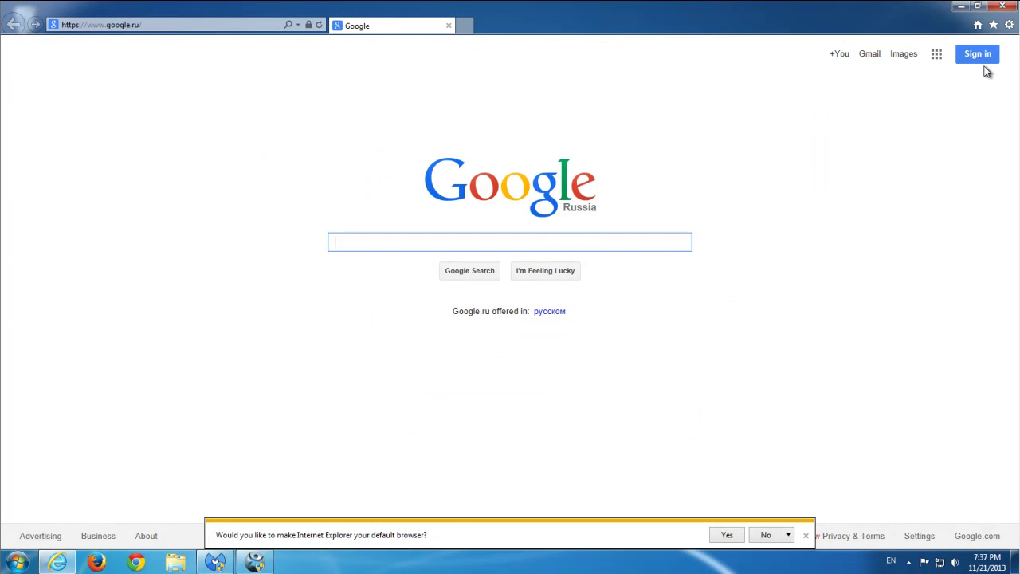
pyautogui.click(1011, 25)
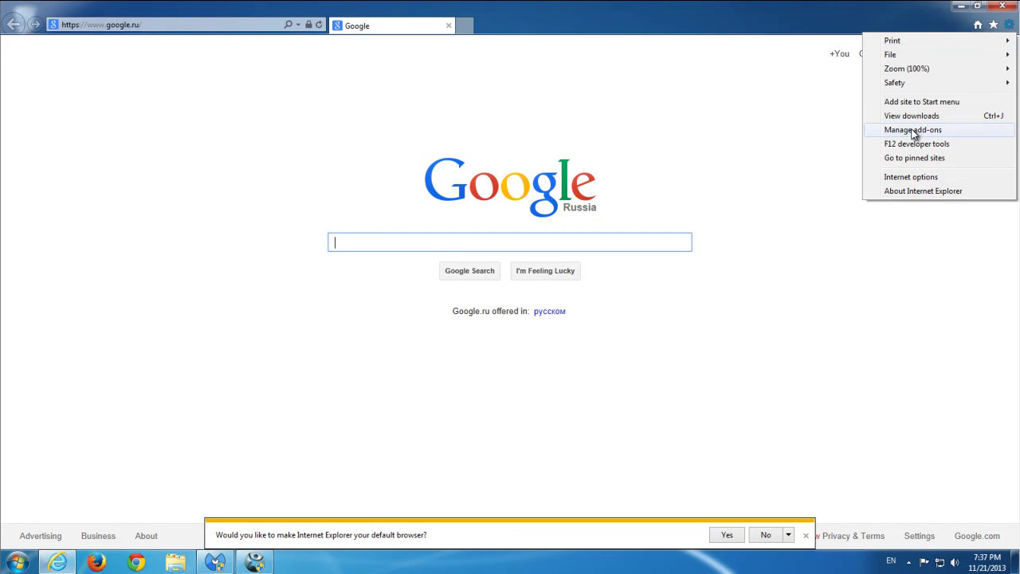
pyautogui.click(872, 130)
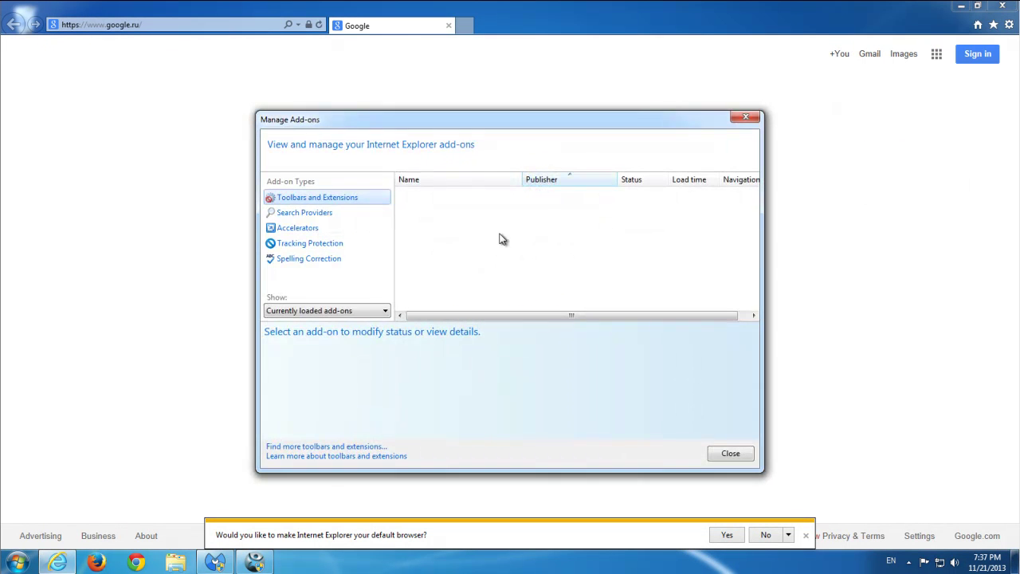
pyautogui.click(753, 119)
pyautogui.click(1000, 7)
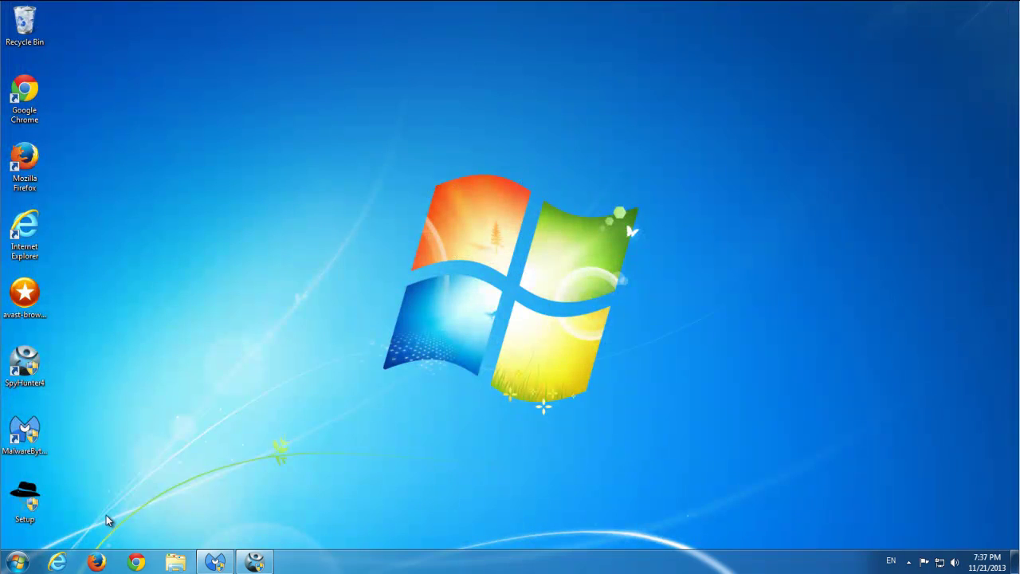
pyautogui.click(97, 562)
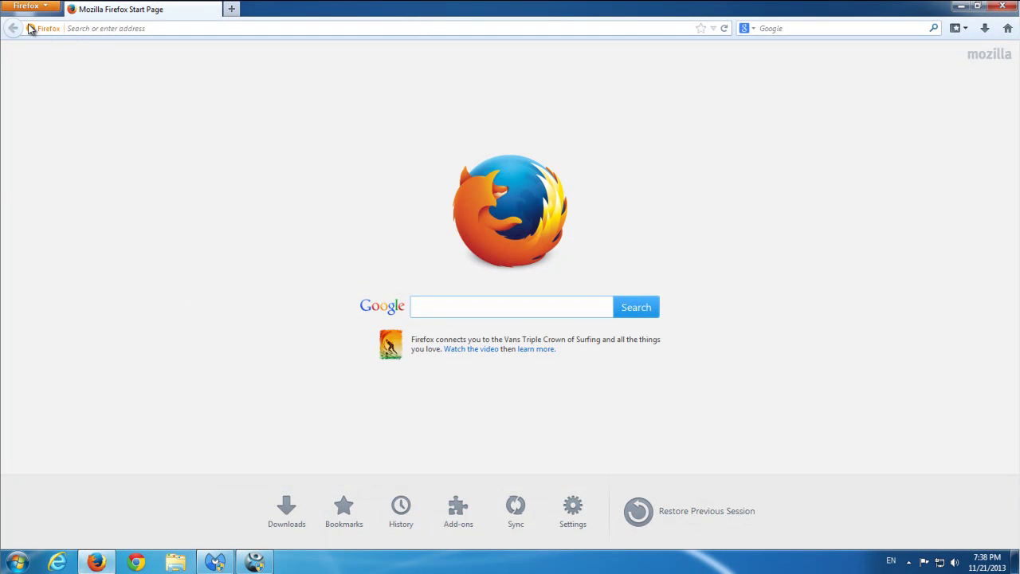
pyautogui.click(26, 7)
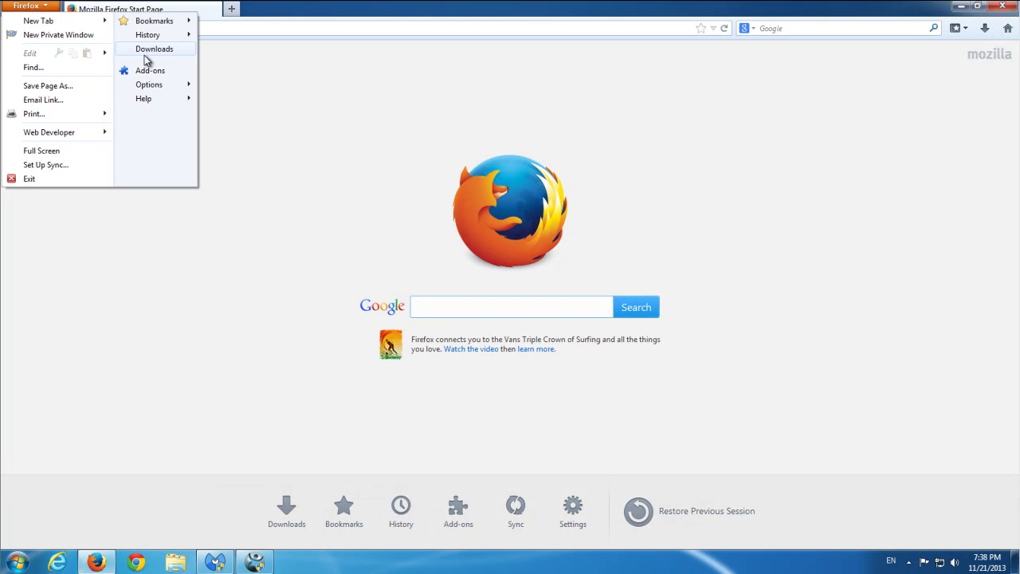
pyautogui.click(147, 70)
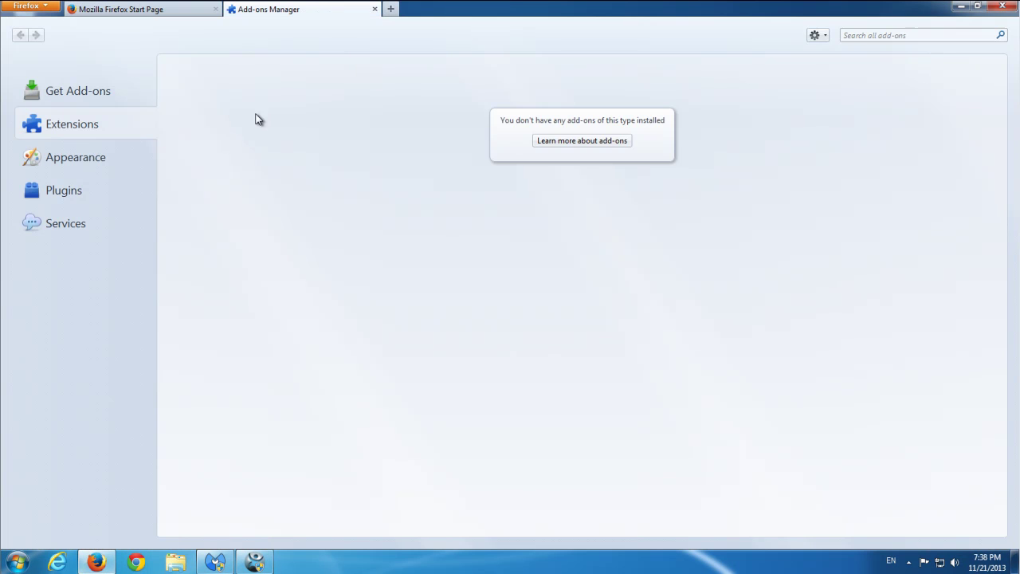
pyautogui.click(86, 190)
pyautogui.click(374, 9)
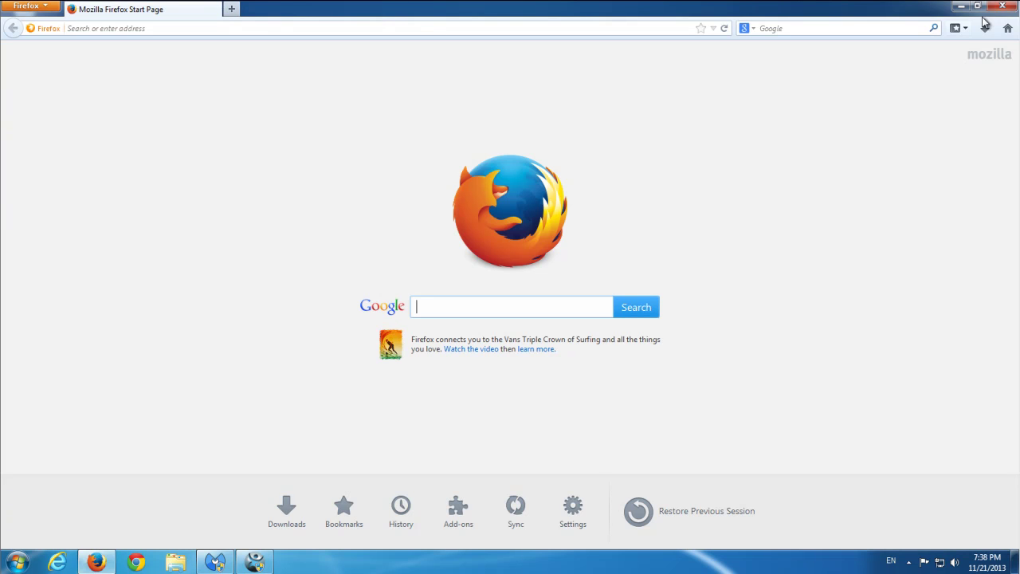
pyautogui.click(1005, 8)
pyautogui.click(137, 562)
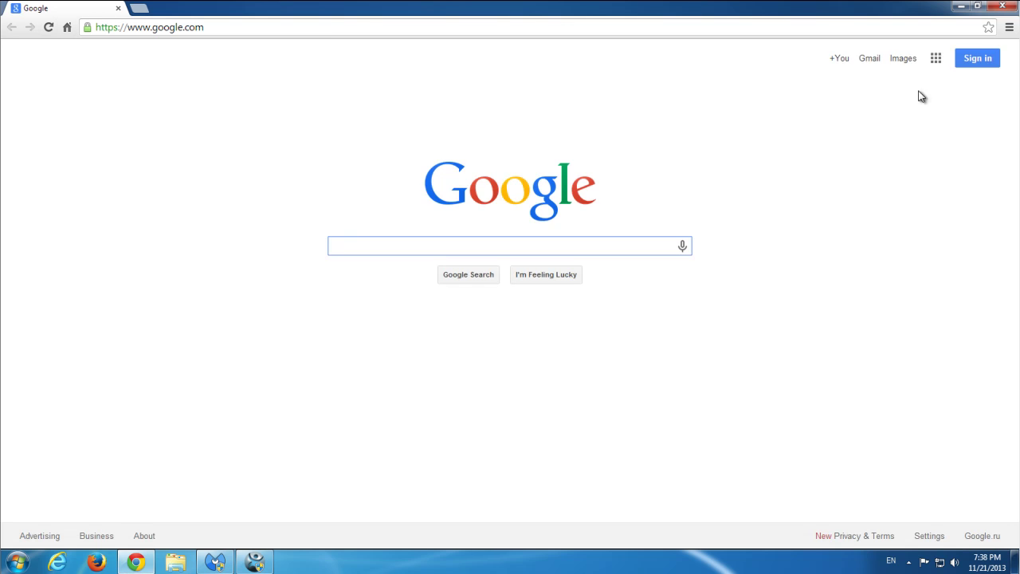
pyautogui.click(1009, 27)
pyautogui.click(878, 285)
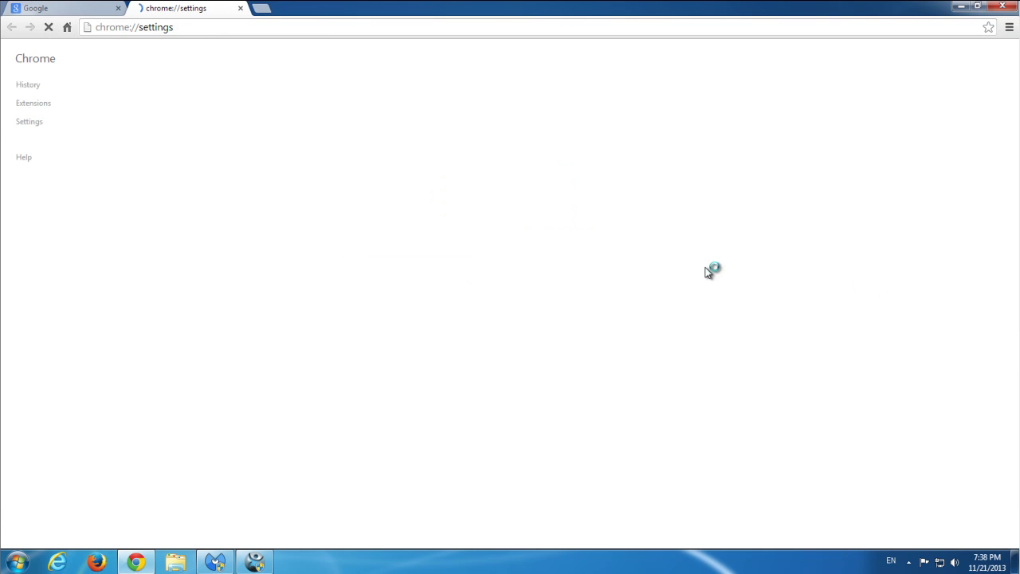
pyautogui.click(34, 103)
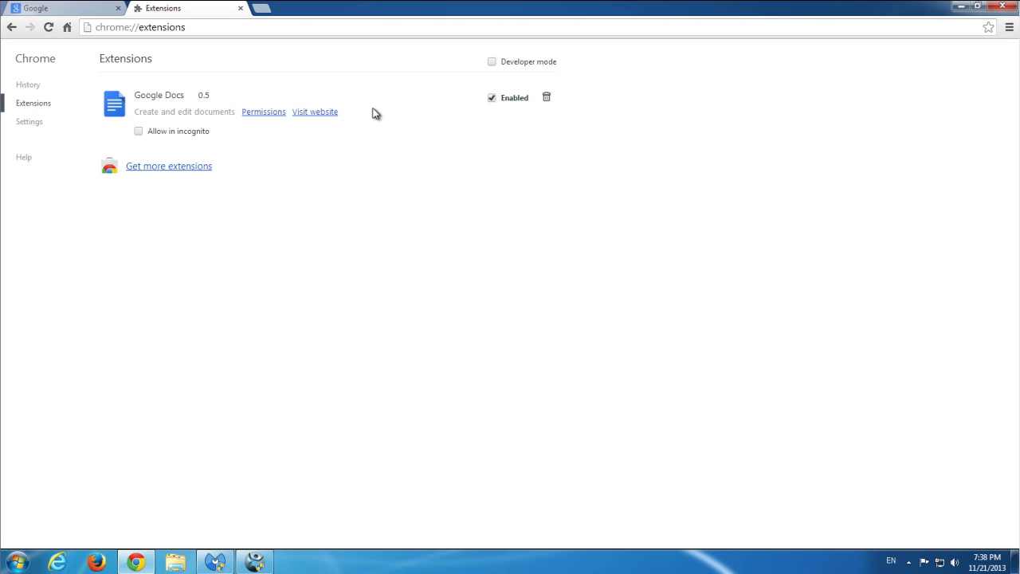
pyautogui.click(1002, 6)
pyautogui.rightClick(247, 183)
pyautogui.click(285, 216)
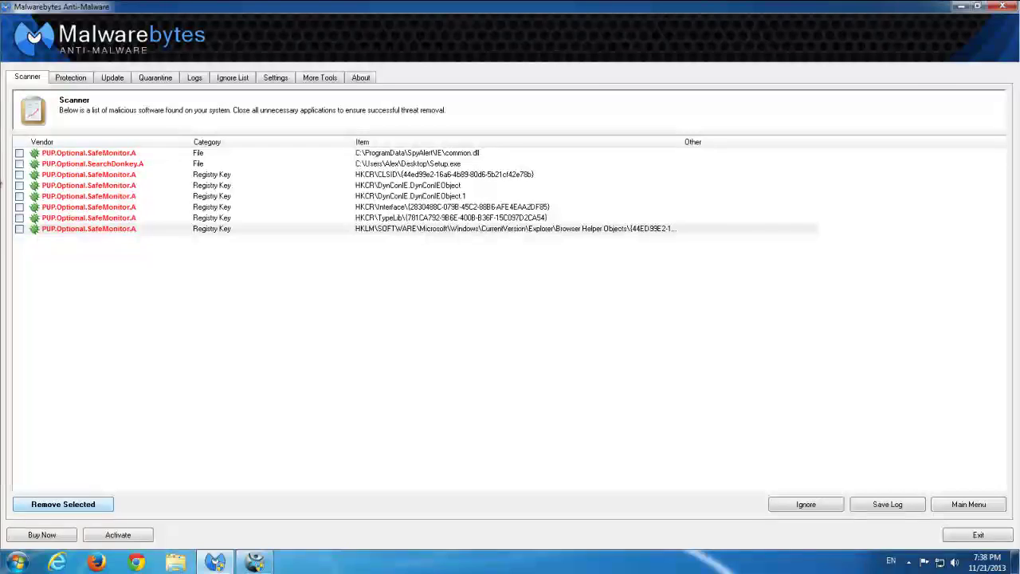
# Remove all eight SafeMonitor and SearchDonkey detections and postpone the restart.
pyautogui.click(19, 152)
pyautogui.click(19, 185)
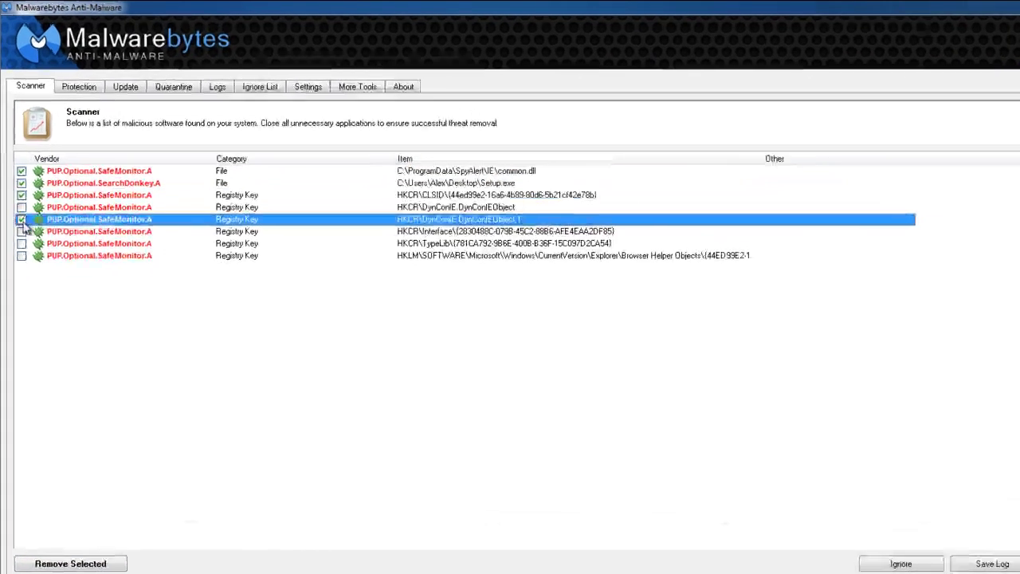
pyautogui.click(20, 206)
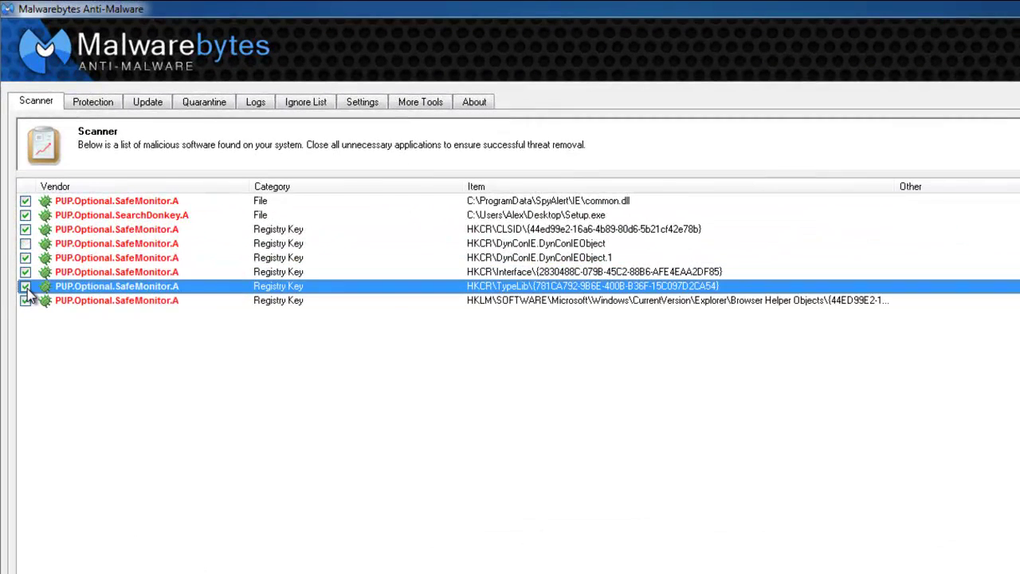
pyautogui.click(26, 243)
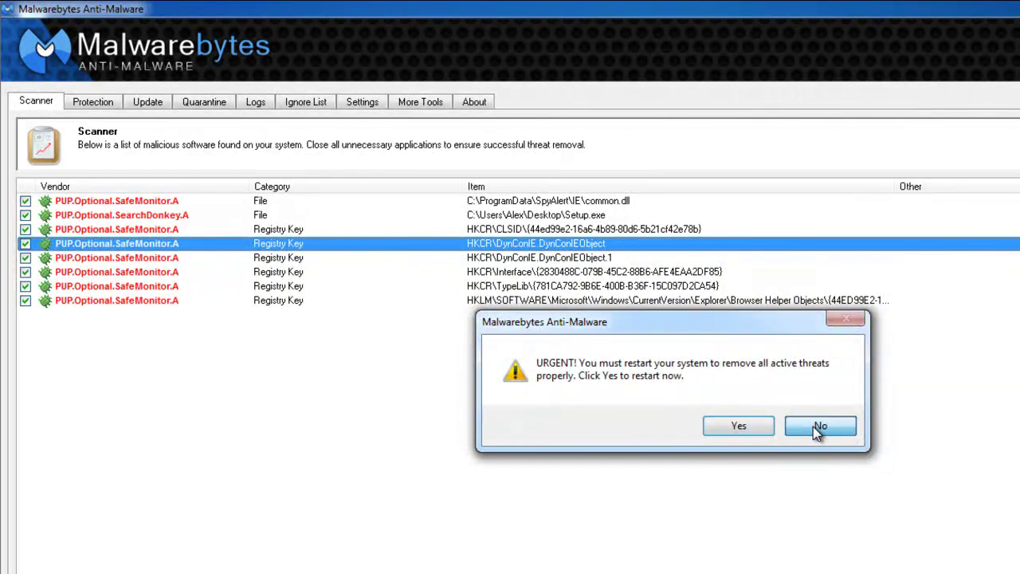
pyautogui.click(819, 426)
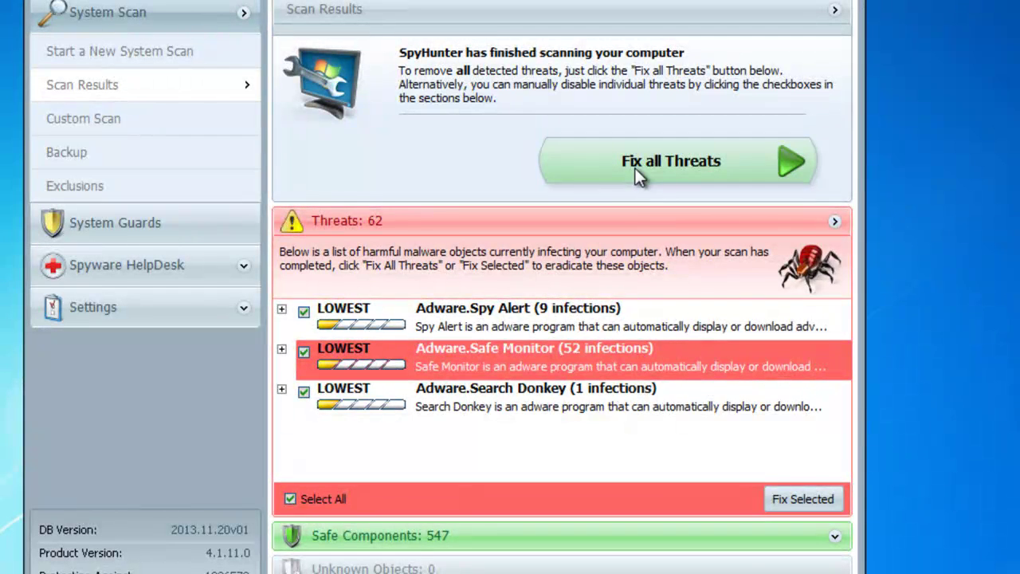
# Fix all 62 SpyHunter threats down to zero, then refresh the desktop.
pyautogui.click(635, 168)
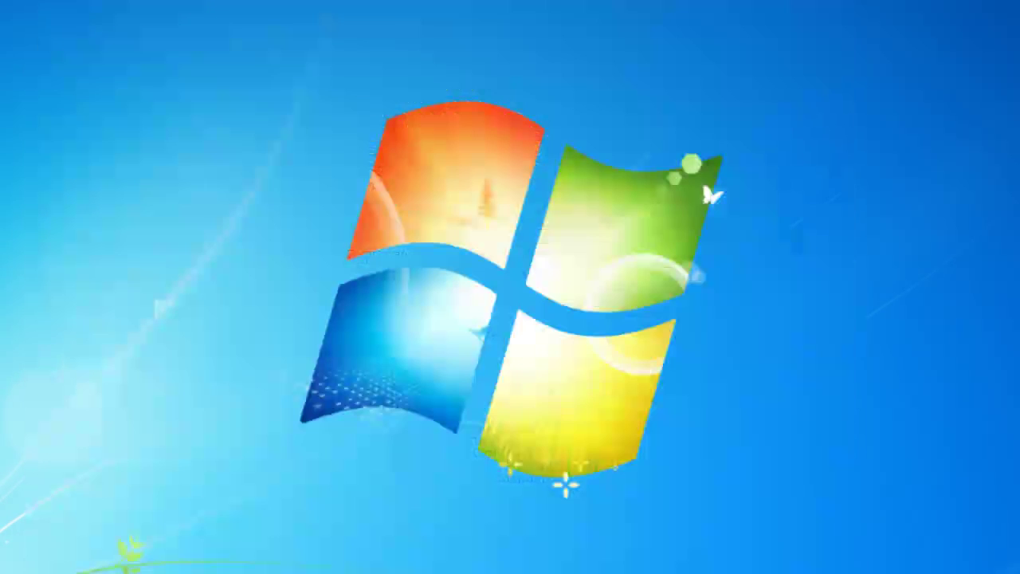
pyautogui.rightClick(216, 7)
pyautogui.click(266, 66)
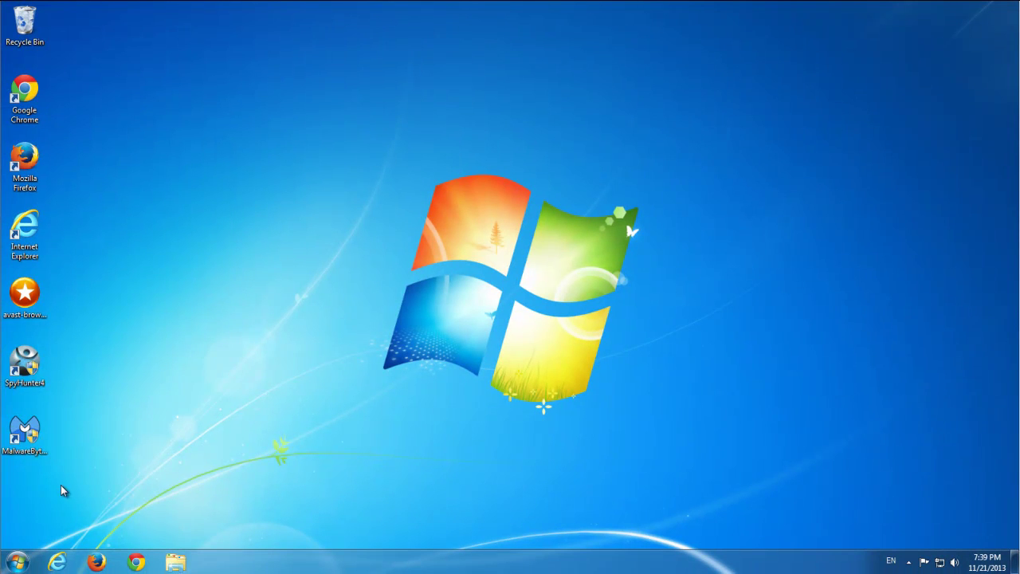
pyautogui.click(17, 561)
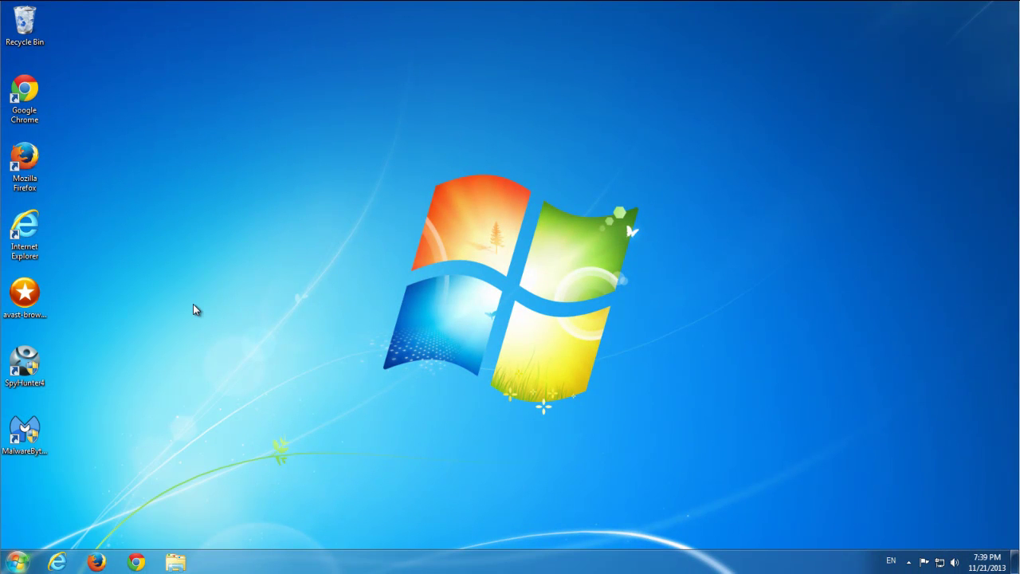